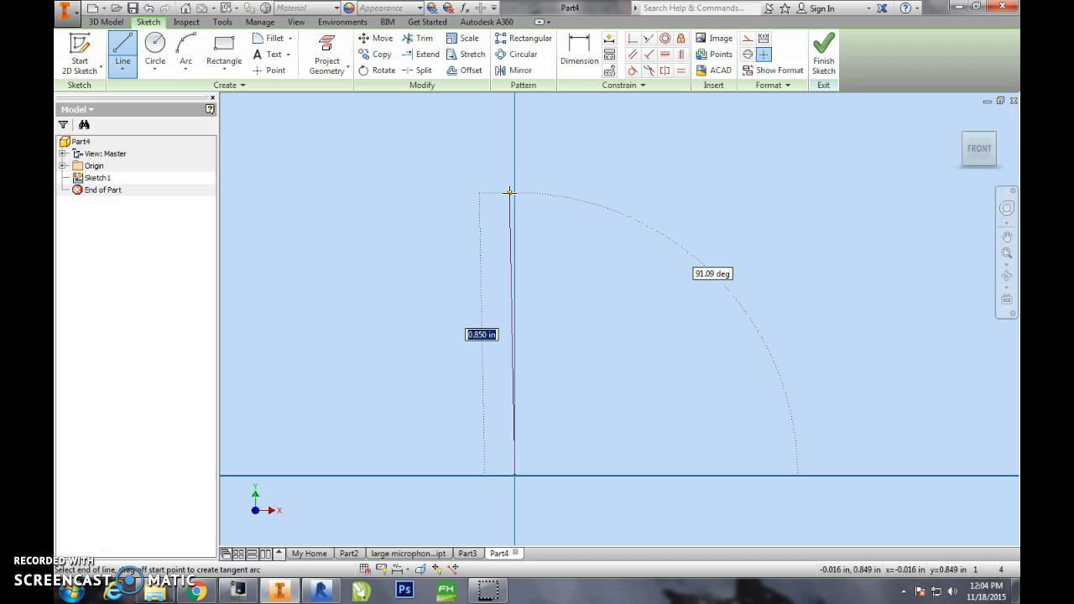
text(3)
key(Return)
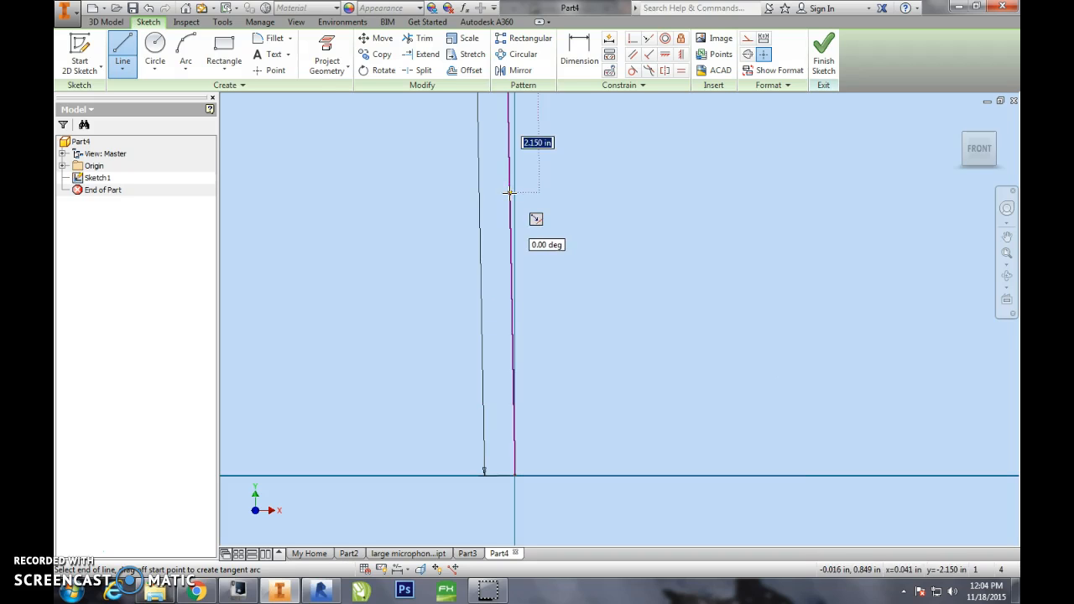
click(151, 8)
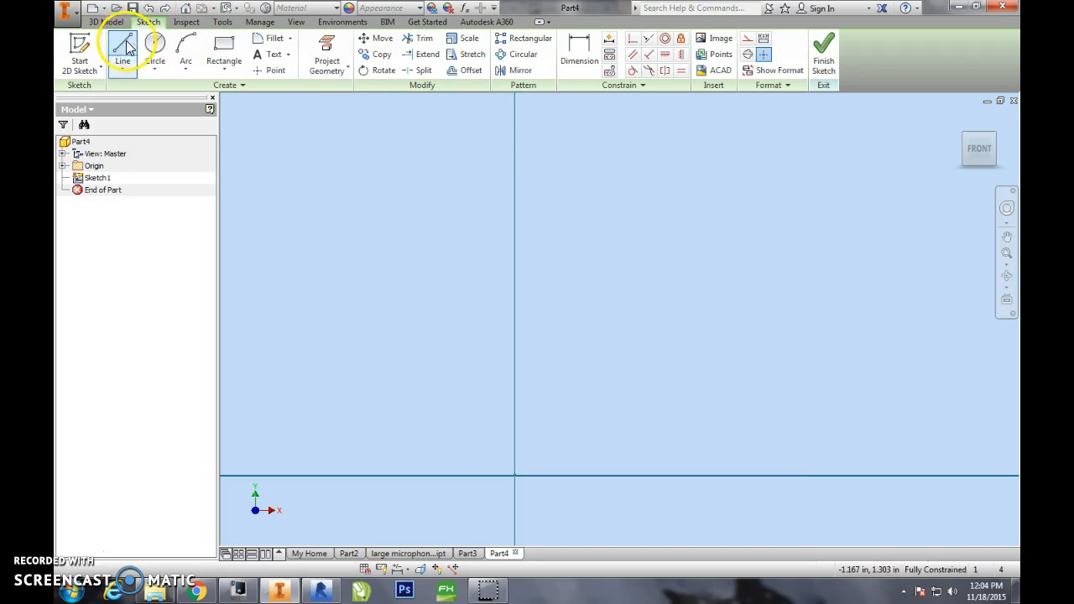
Draw a vertical line 3 in long upward from the origin.
click(514, 476)
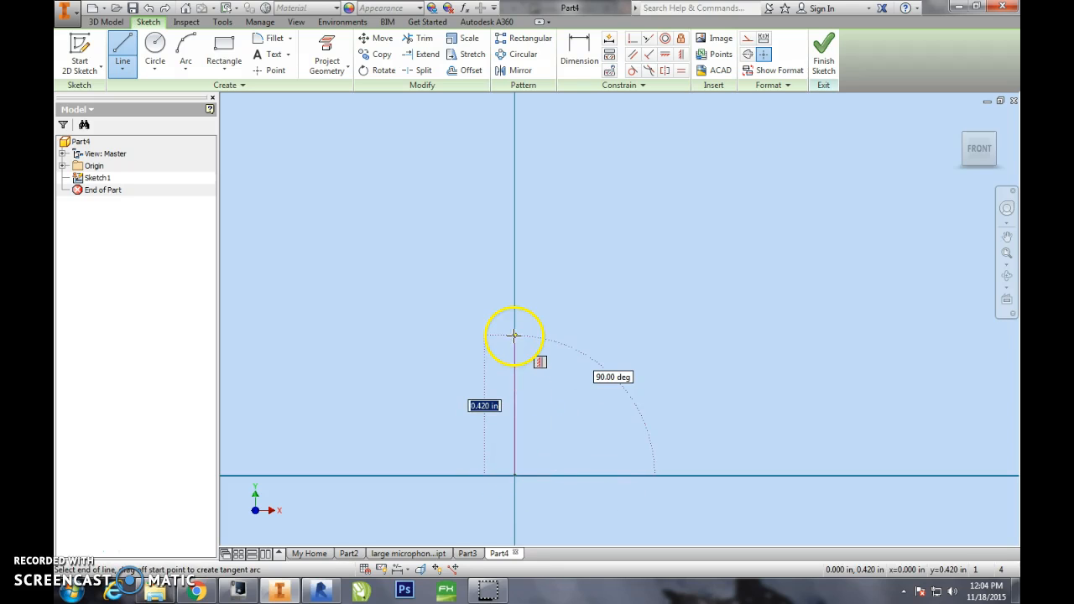
text(3)
key(Return)
scroll(504, 353, up, 3)
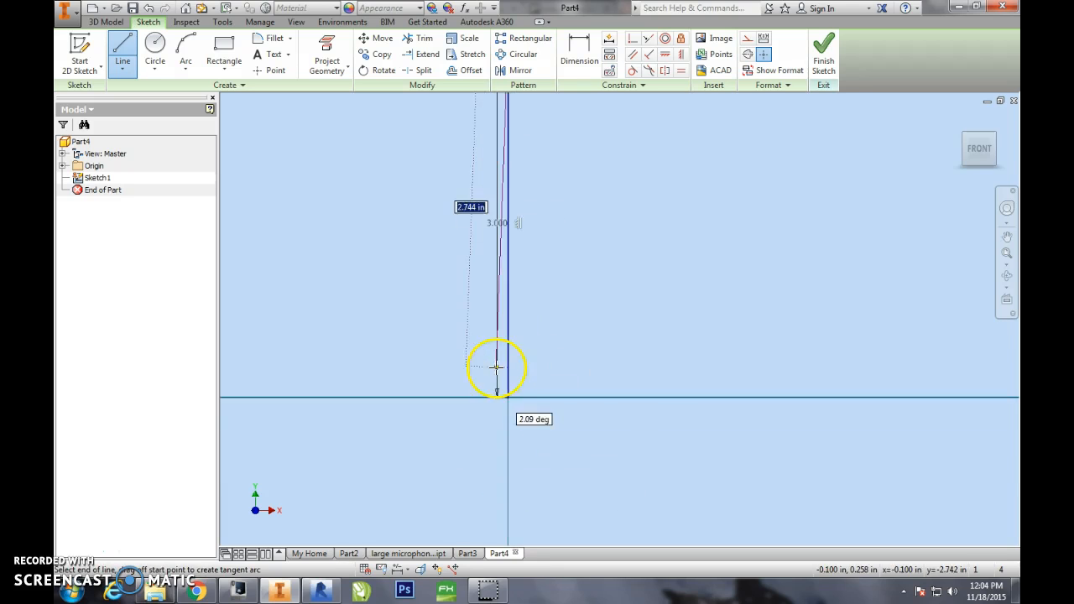
Continue the outline from the vertical line's upper end with a .4375/2 in horizontal line to the right and a .125 in line straight down.
middle_drag(497, 223, 479, 372)
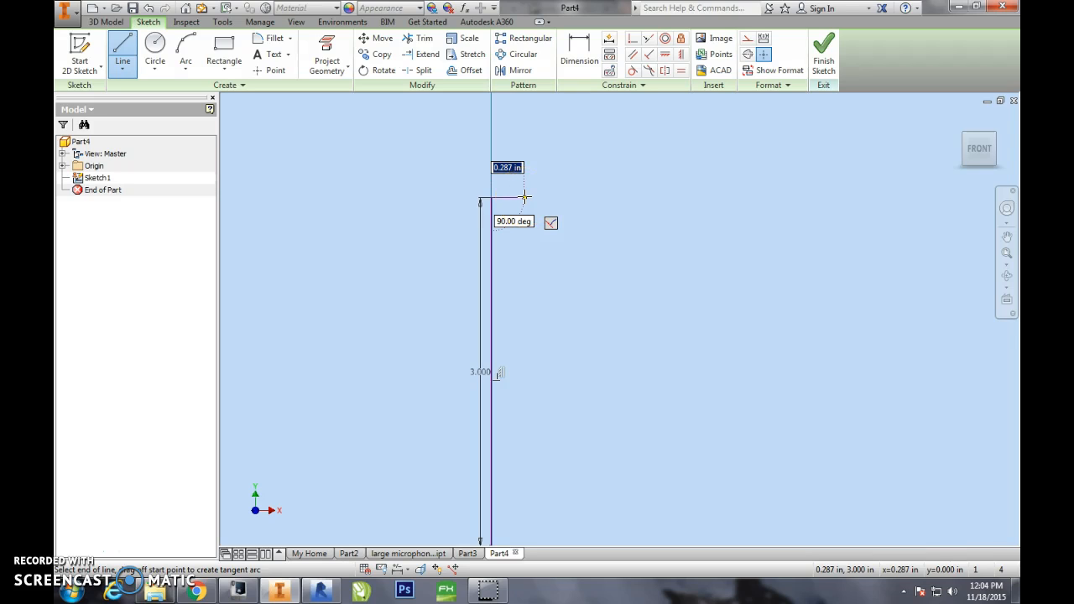
text(.)
text(4375)
text(/2)
key(Return)
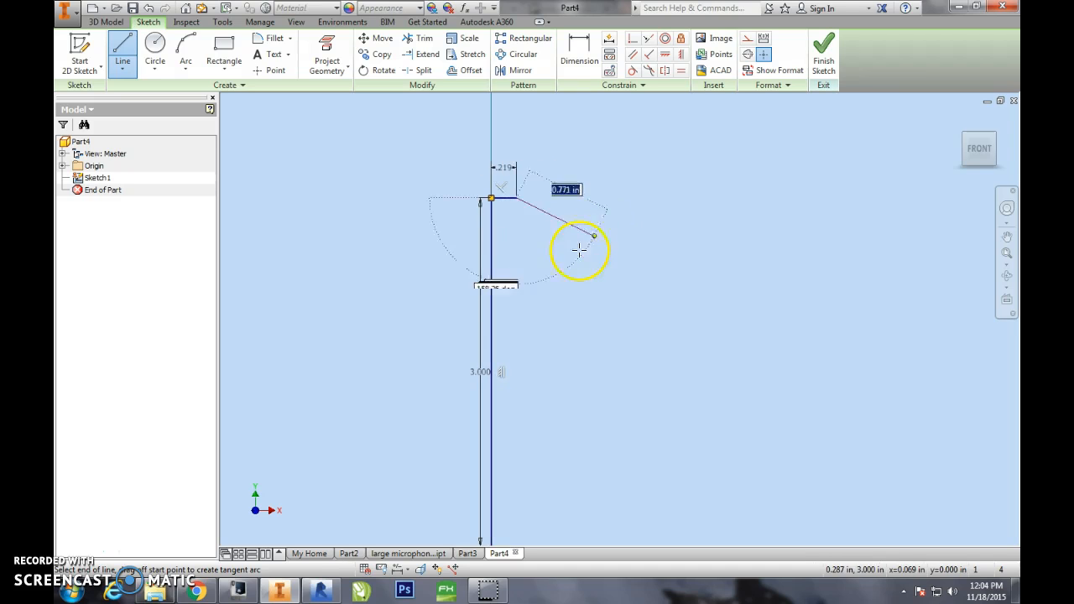
text(.125)
click(516, 215)
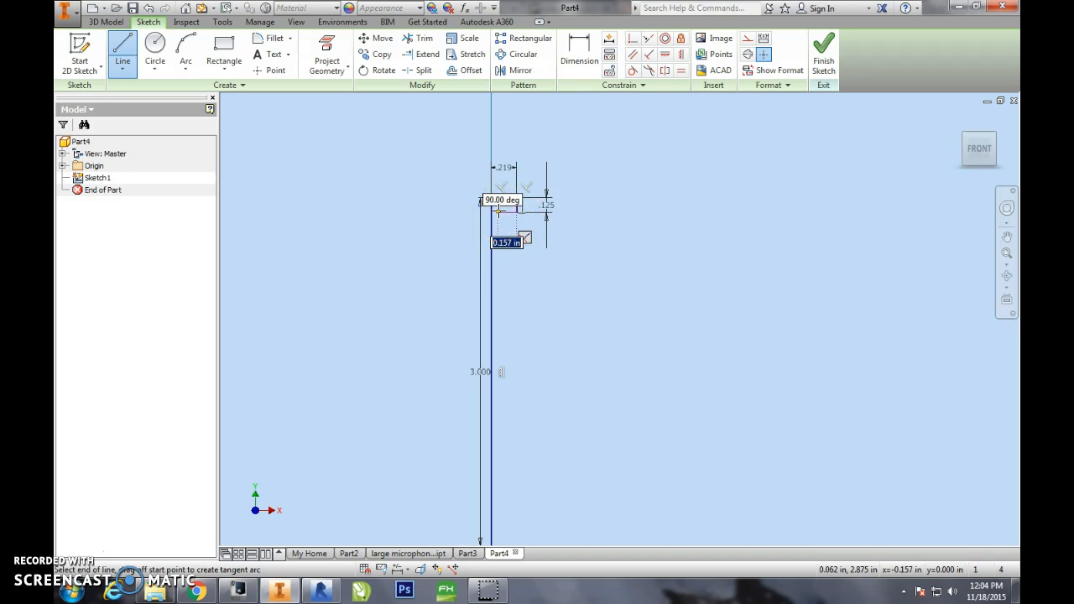
Sketch the rough groove outline with a short line inward, one about 0.195 in down, and a short line back outward.
click(501, 212)
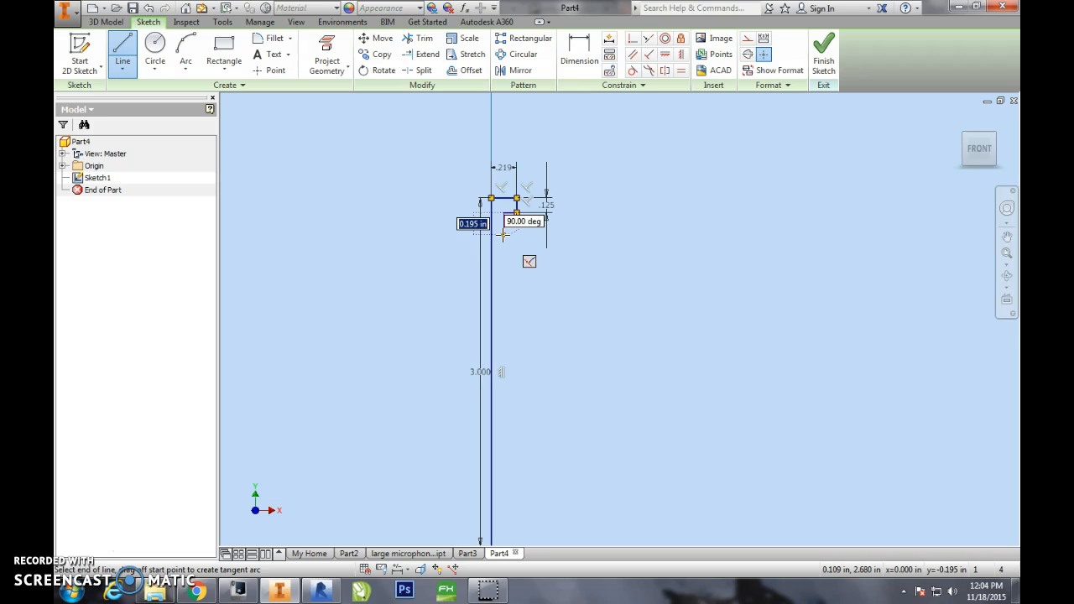
click(507, 235)
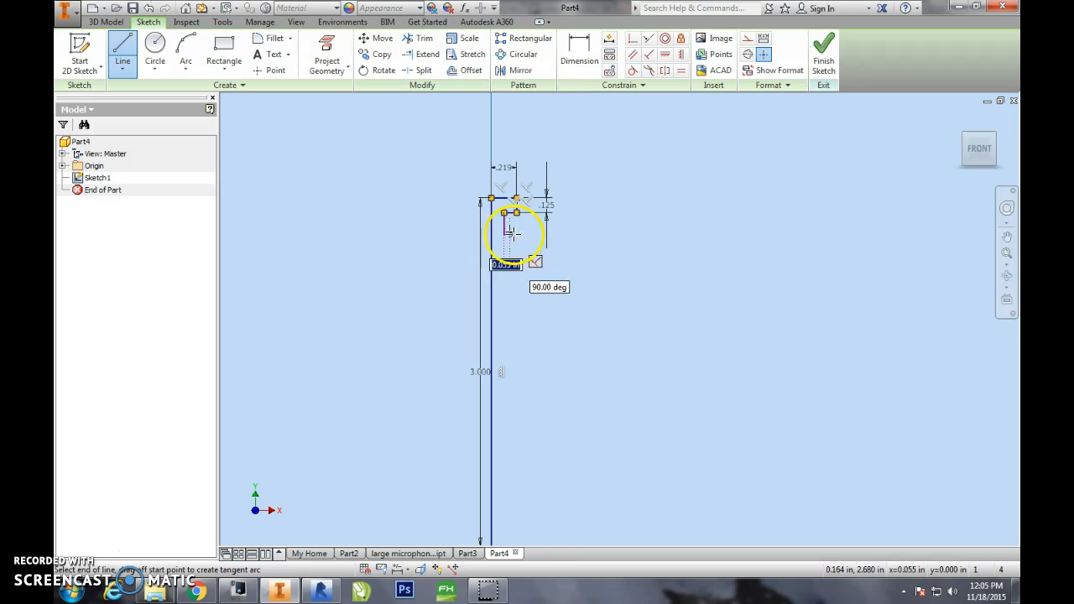
click(517, 235)
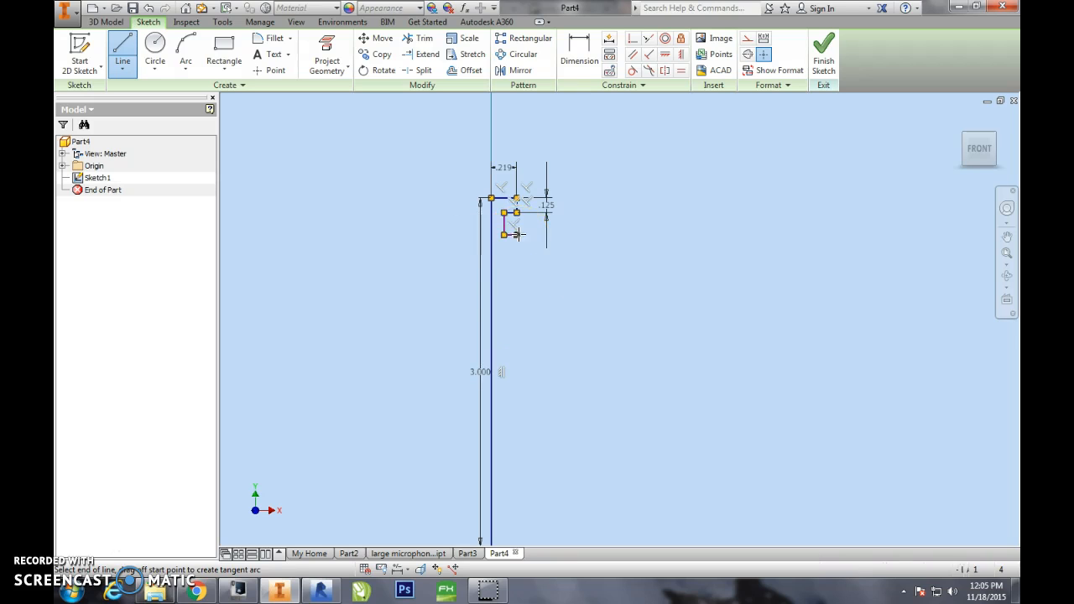
key(Escape)
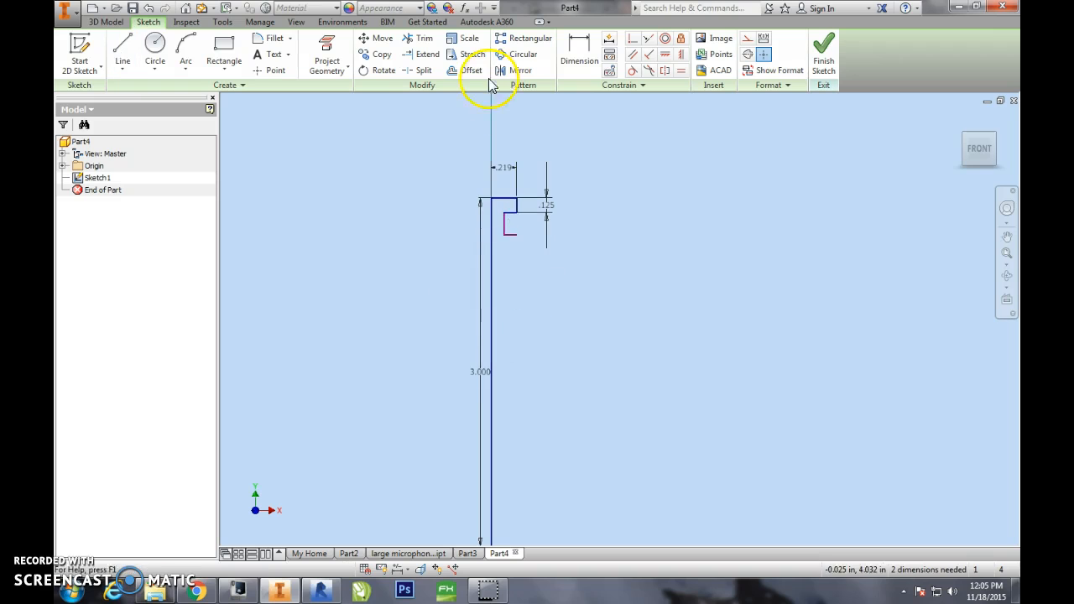
Dimension the groove's lower edge at .1875 in from the profile's upper edge.
scroll(492, 143, up, 3)
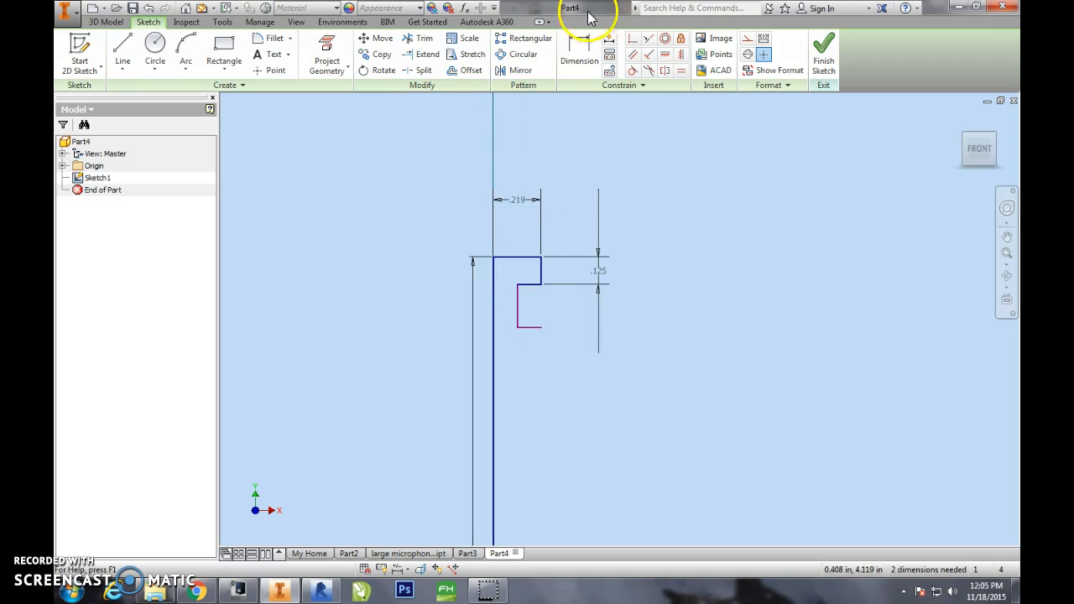
click(579, 52)
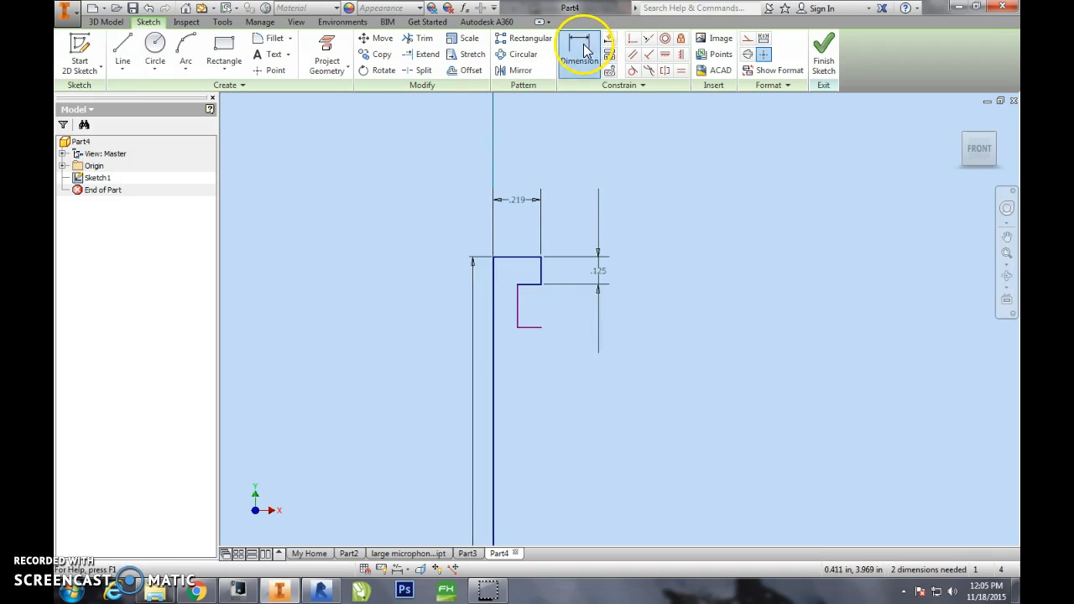
click(531, 327)
click(529, 257)
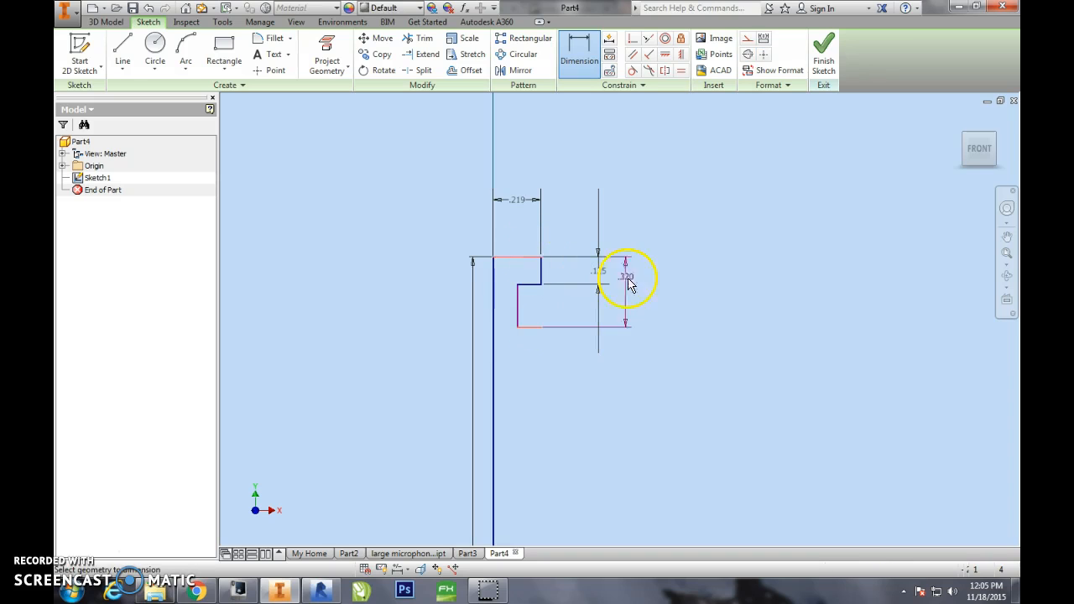
click(672, 292)
text(.18)
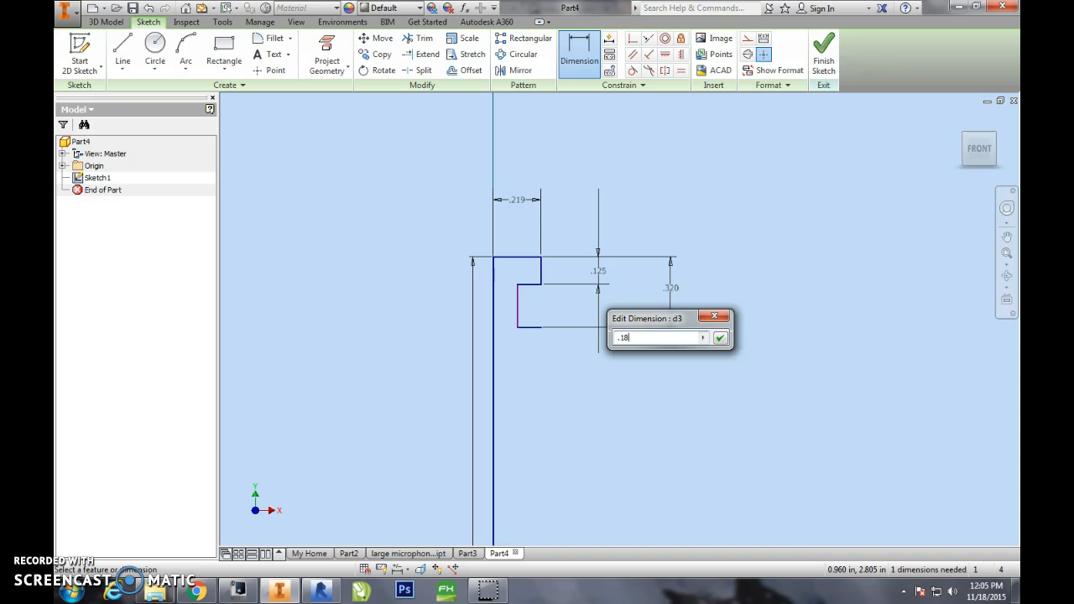
text(75)
key(Return)
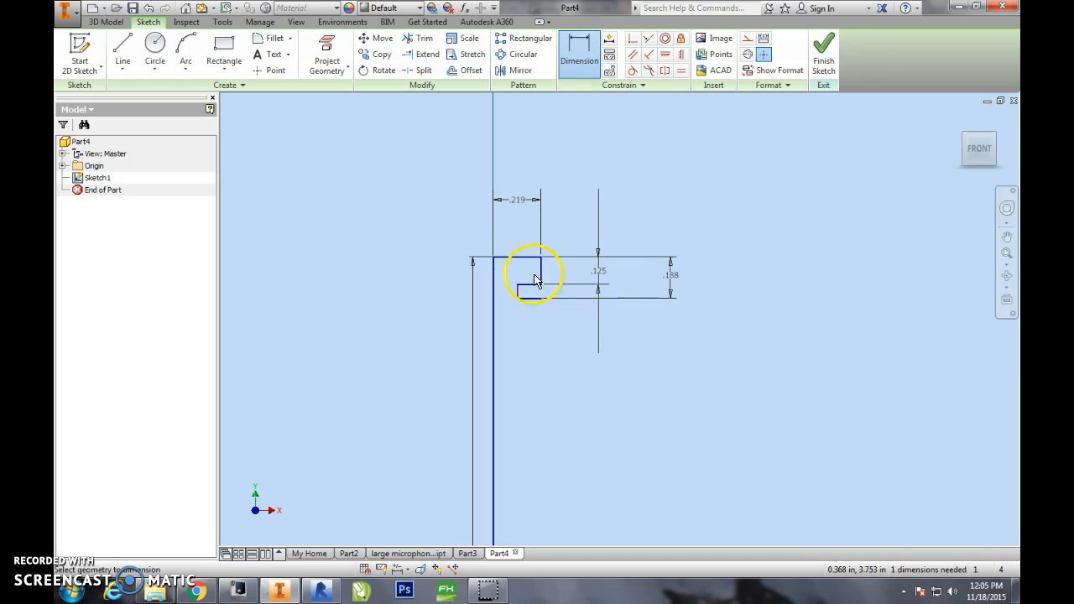
Dimension the groove's vertical inner line at .281/2 in from the long vertical line through the origin.
click(497, 296)
click(506, 239)
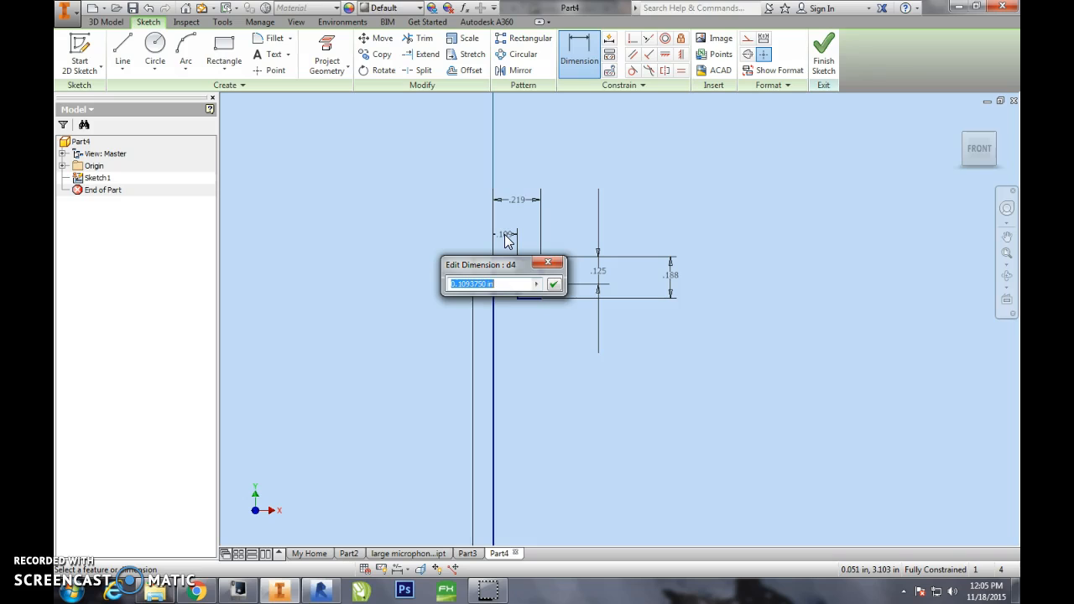
click(523, 237)
text(.281/2)
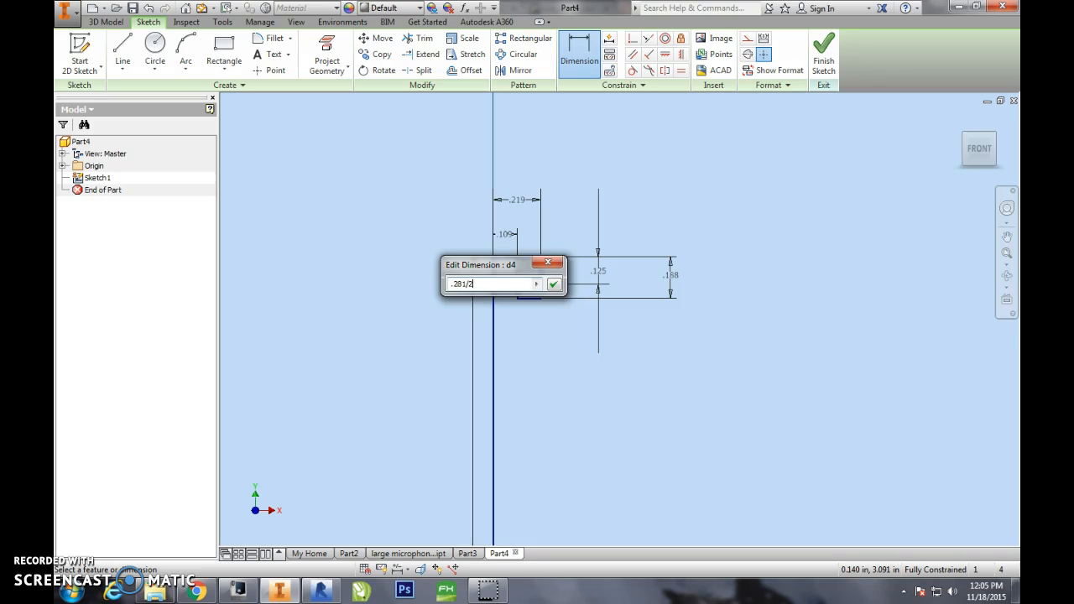
key(Return)
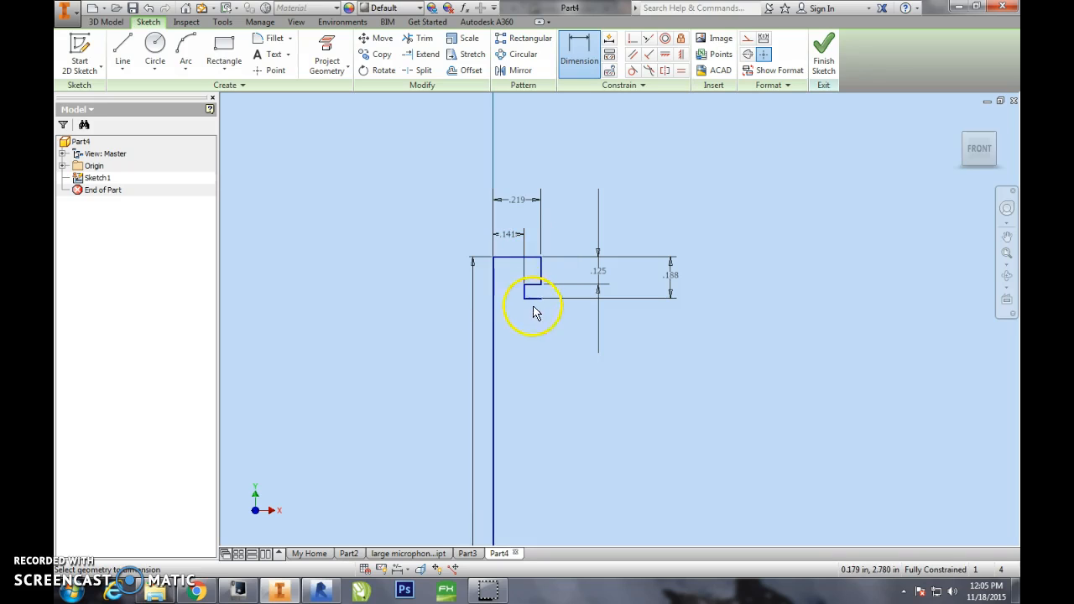
Close the profile with a vertical line from the groove's lower outer end to the horizontal axis and a line back to the origin.
scroll(583, 416, up, 2)
mouse_move(617, 455)
middle_down()
mouse_move(549, 319)
mouse_move(511, 305)
middle_up()
click(123, 50)
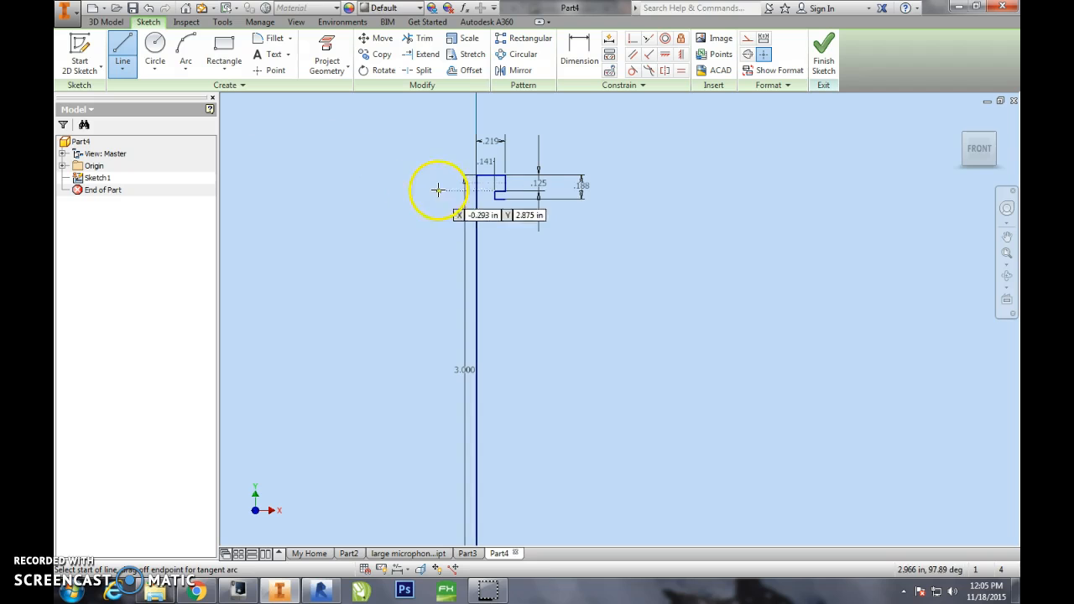
click(505, 198)
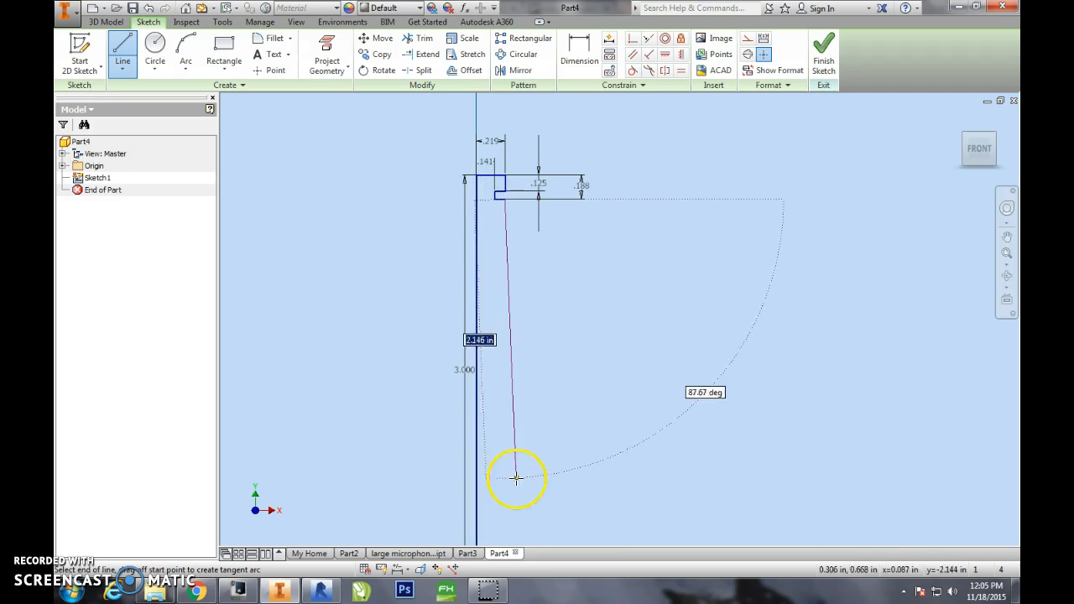
middle_drag(517, 479, 504, 348)
click(494, 432)
click(466, 432)
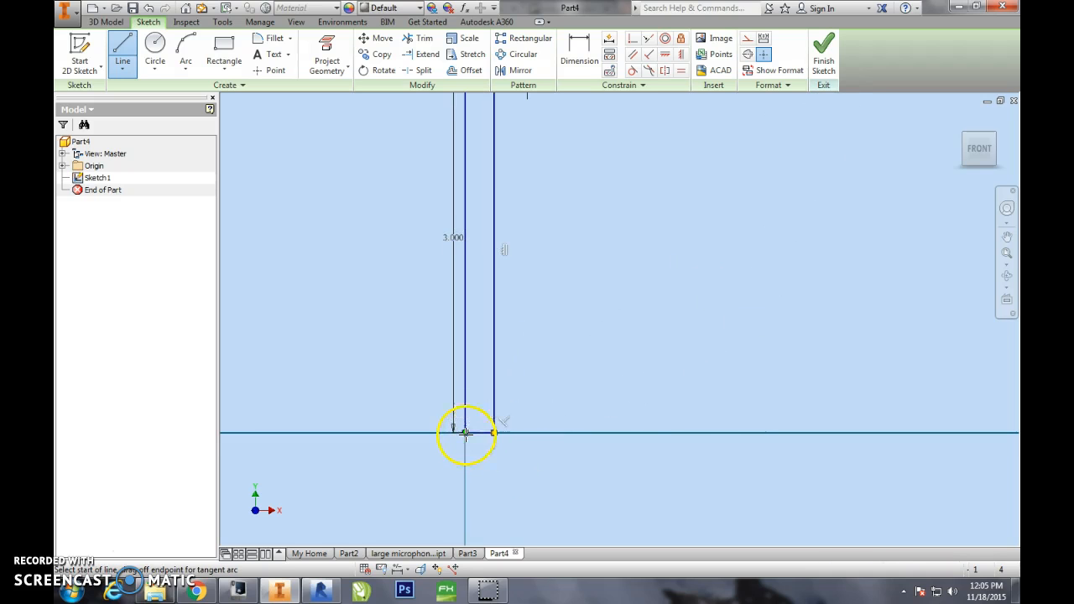
Try to dimension the distance between the profile's two long vertical lines.
scroll(520, 403, down, 2)
scroll(499, 268, up, 4)
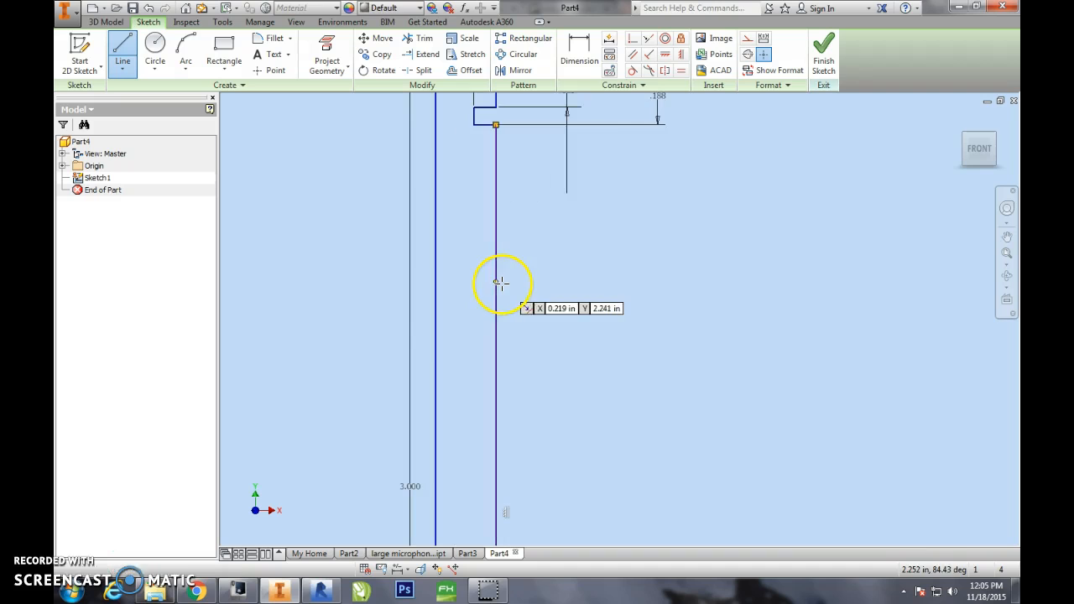
click(579, 58)
click(437, 247)
click(495, 245)
middle_drag(463, 355, 452, 128)
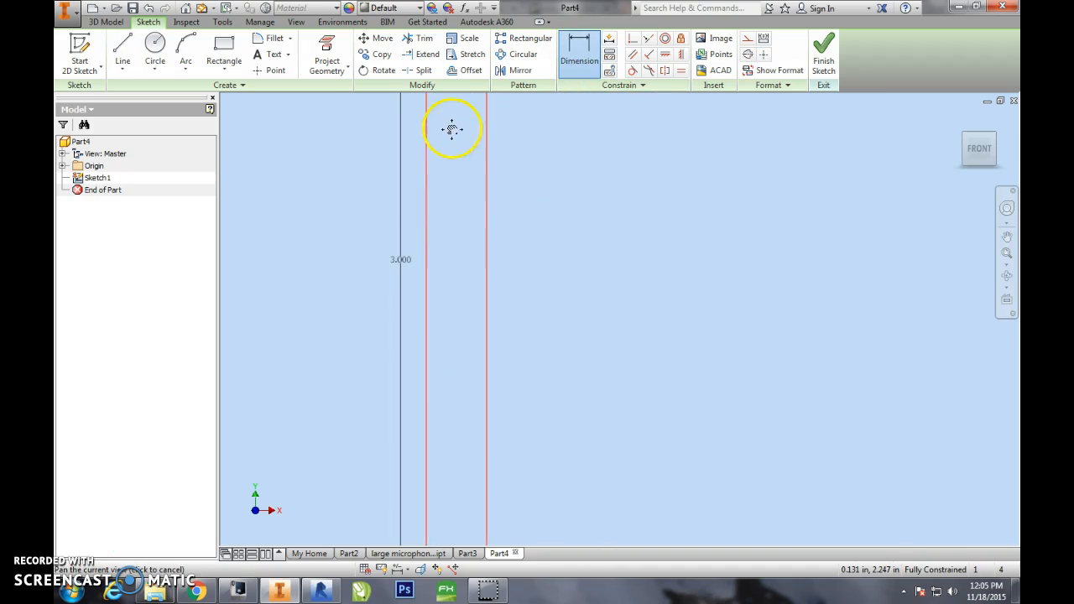
middle_drag(446, 492, 446, 300)
click(454, 459)
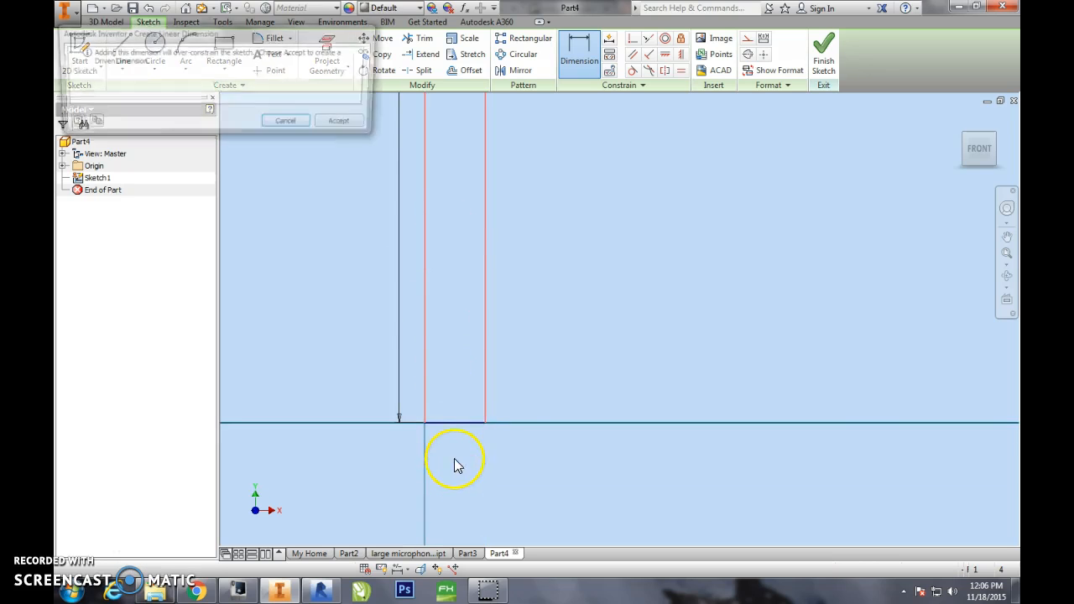
click(292, 123)
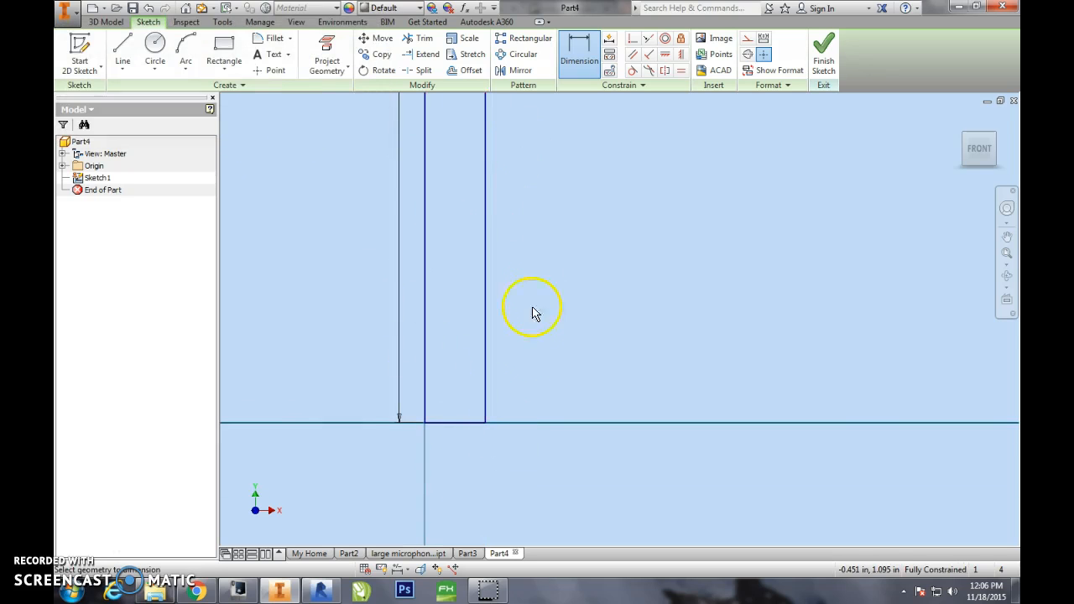
Finish the sketch and revolve the closed profile a full turn around its 3 in vertical line.
scroll(487, 437, up, 4)
scroll(485, 118, down, 2)
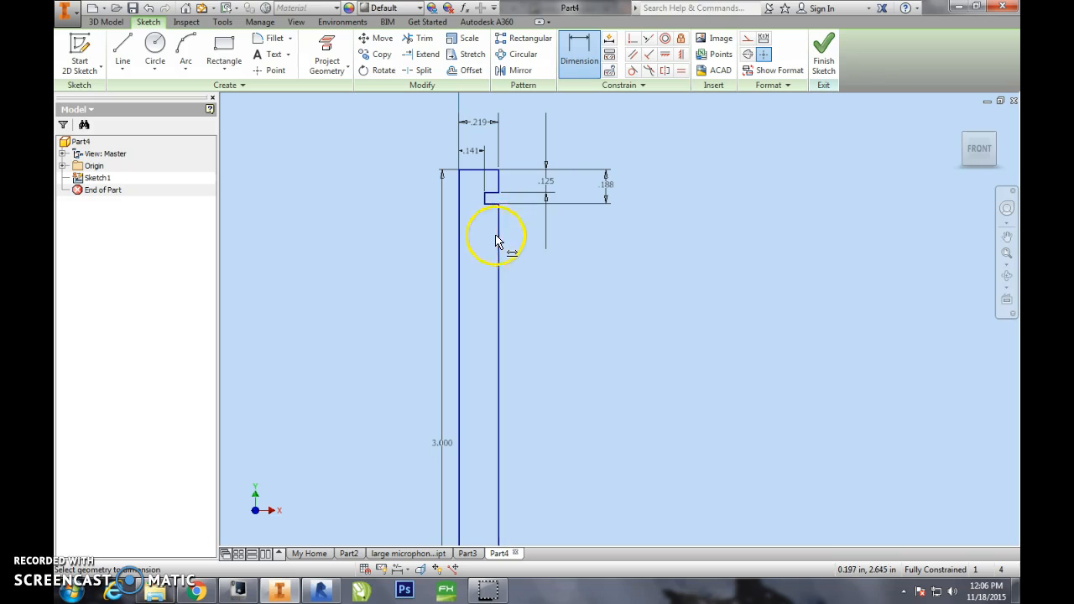
click(825, 59)
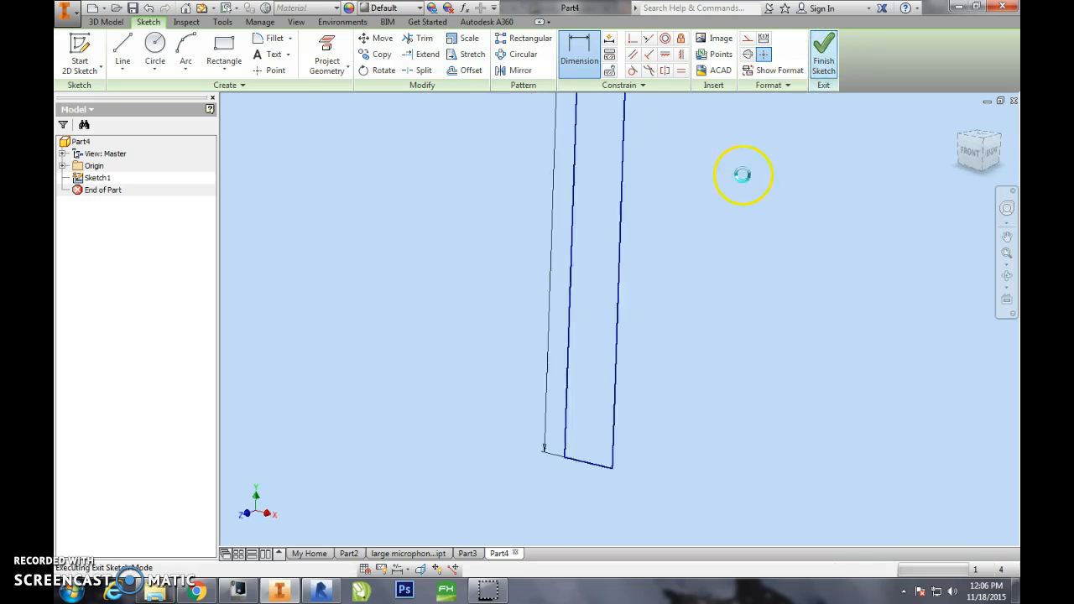
scroll(590, 400, up, 4)
scroll(584, 386, down, 3)
middle_drag(630, 219, 604, 326)
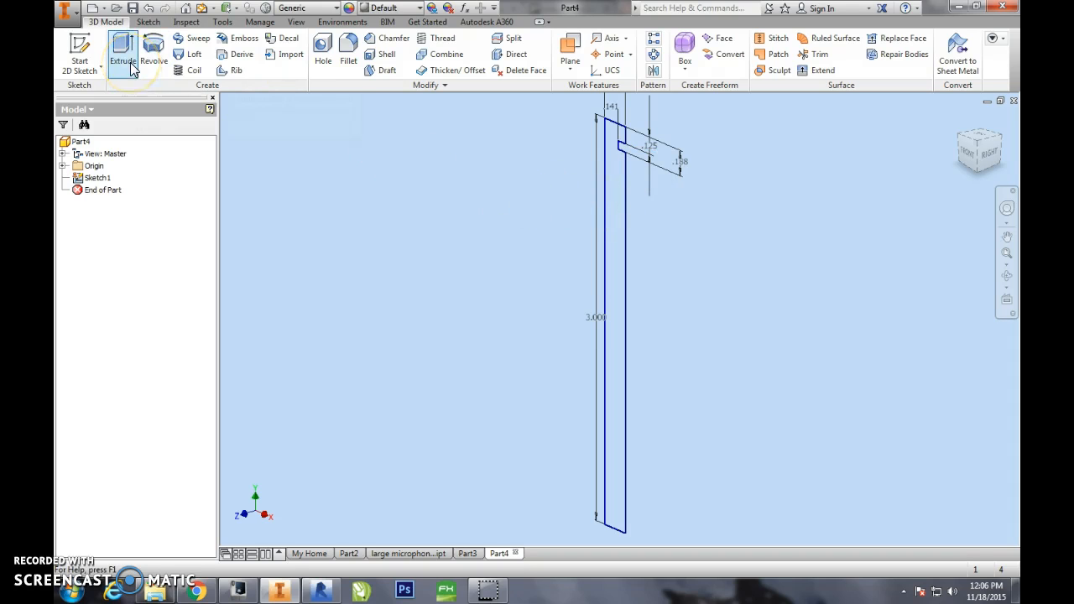
click(153, 50)
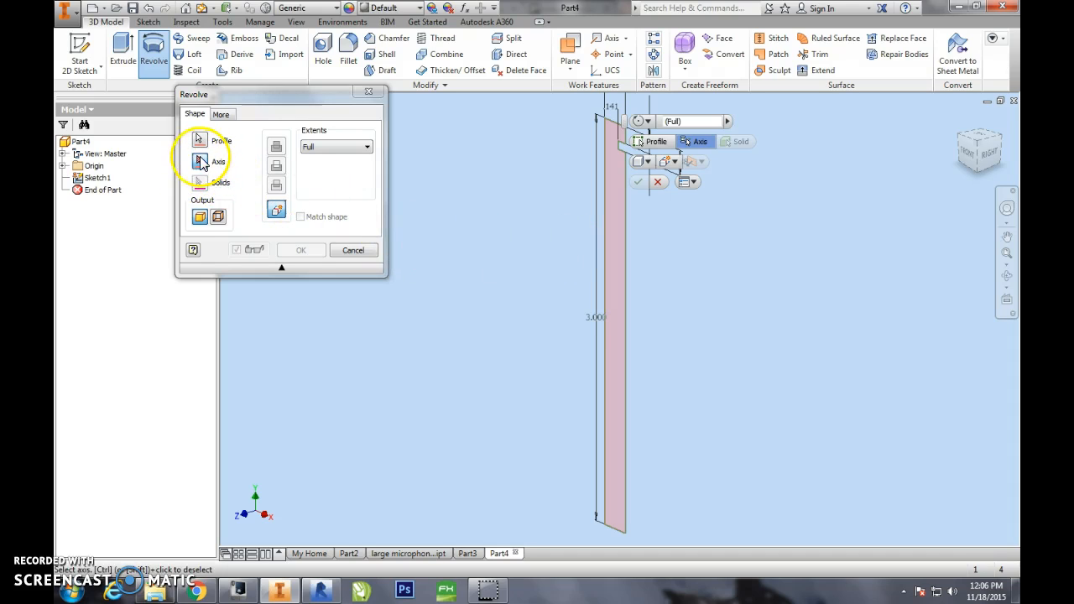
click(606, 272)
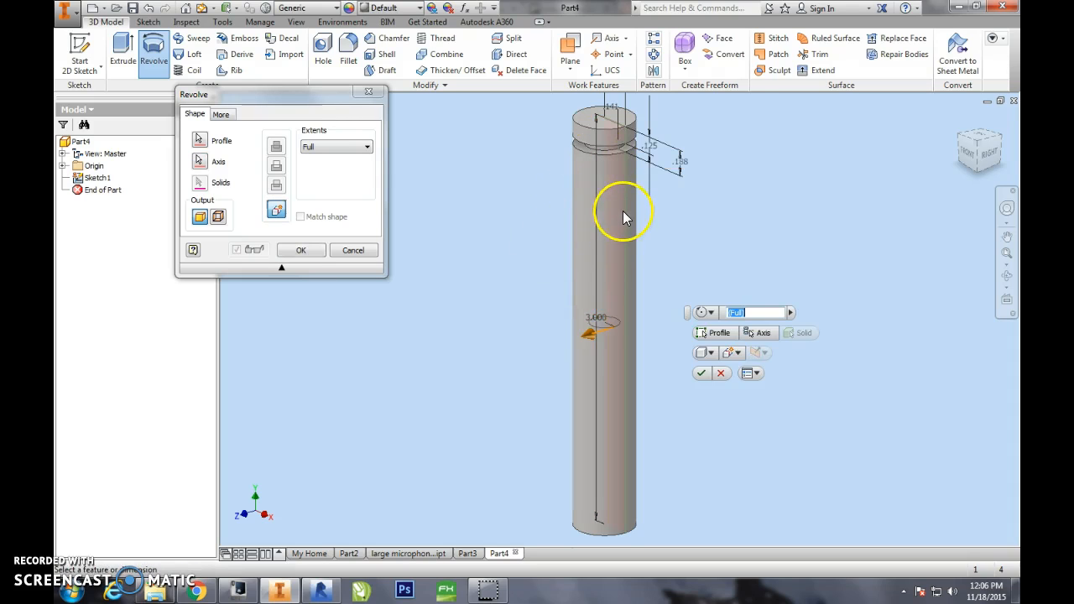
middle_drag(620, 192, 598, 228)
click(701, 372)
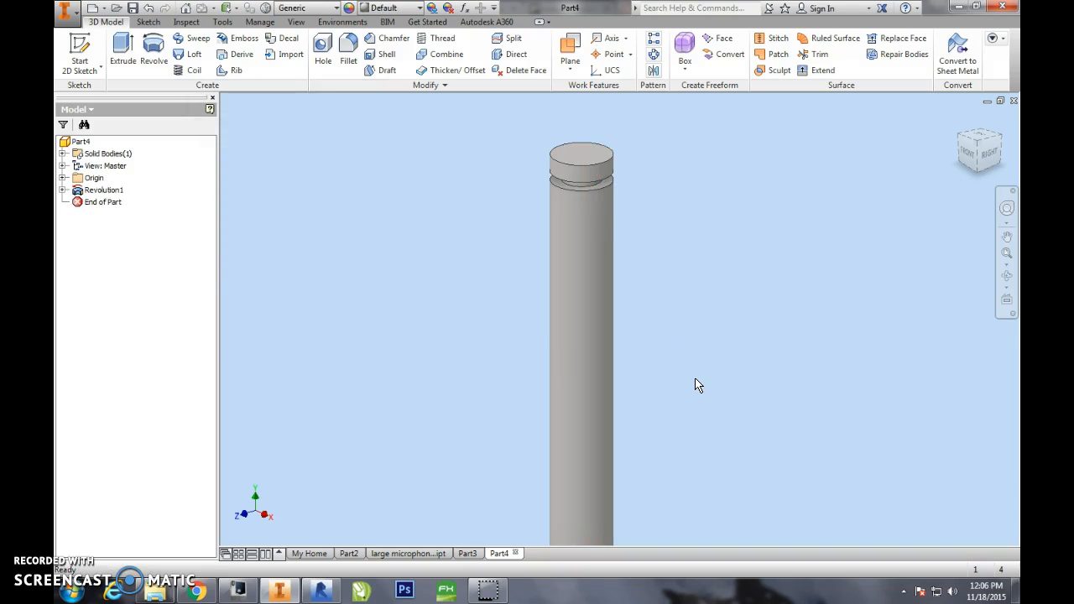
Chamfer the outer circular edges at the pin's top and bottom ends with a distance of .03 in.
click(384, 39)
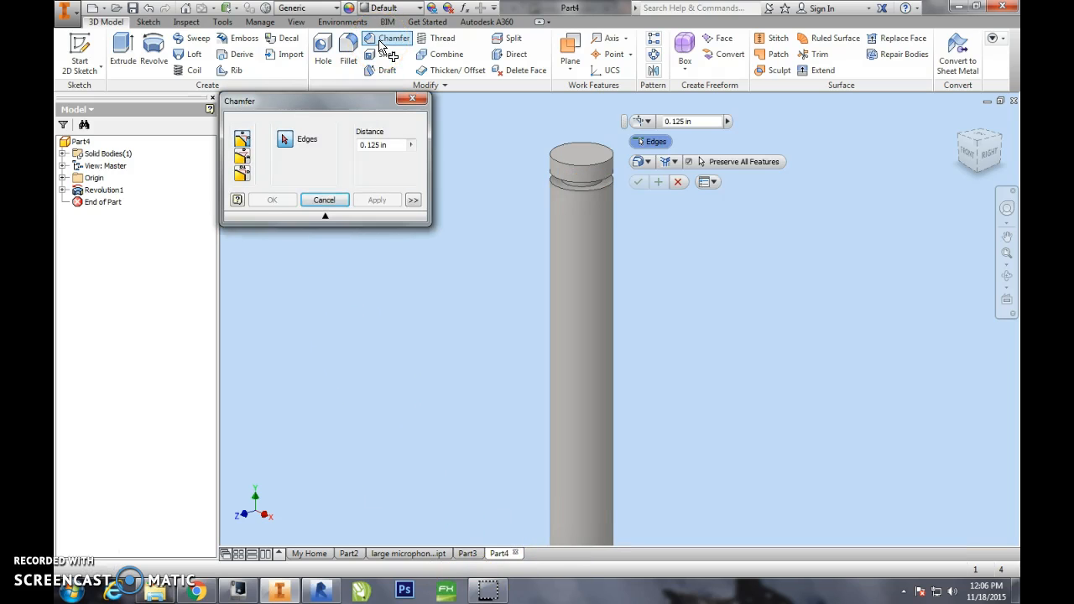
drag(708, 121, 622, 120)
text(.00)
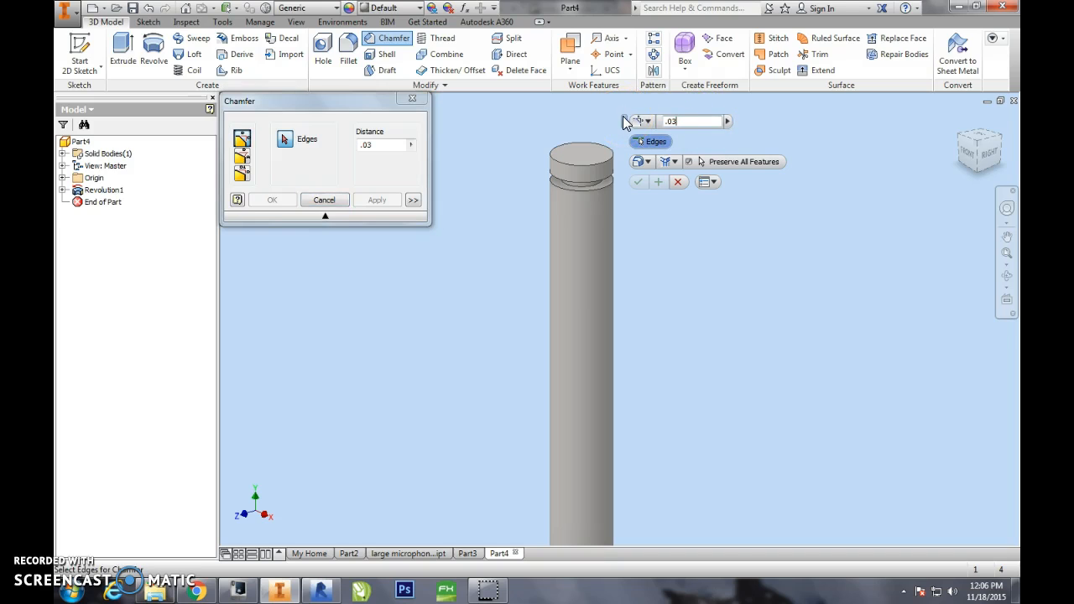
click(603, 160)
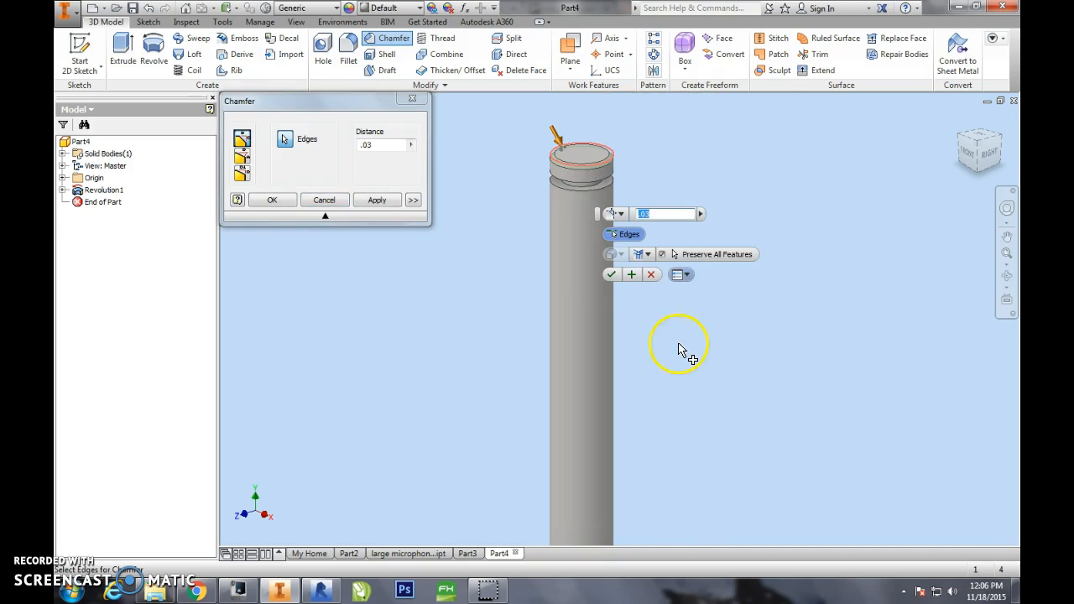
shift+middle_drag(672, 378, 633, 319)
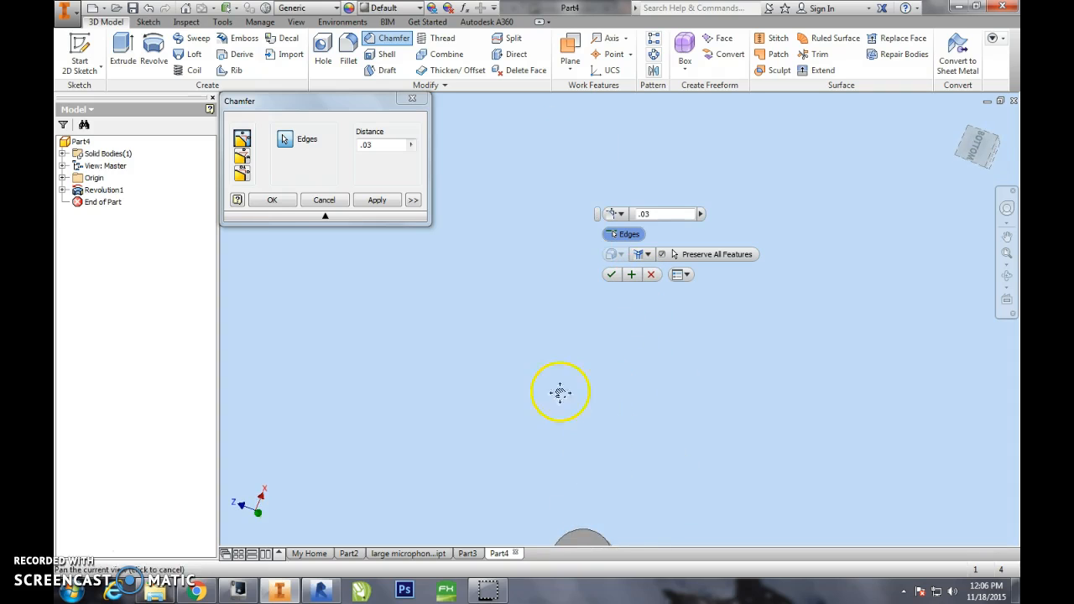
middle_drag(561, 392, 476, 296)
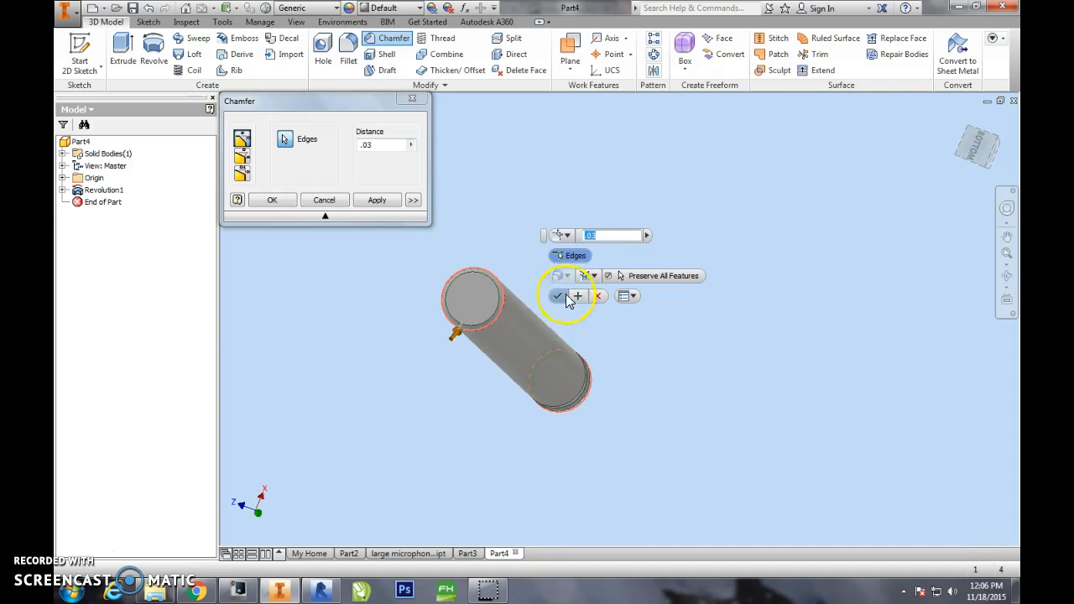
click(559, 295)
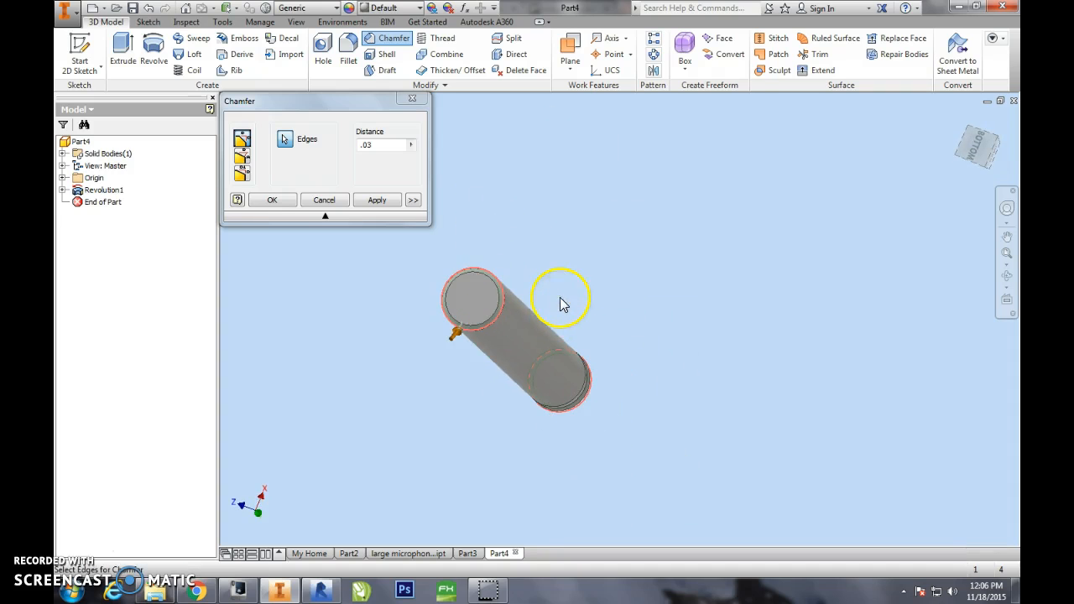
Create a sketch on the pin's bottom face containing a single point at the origin, and finish the sketch.
right_click(466, 307)
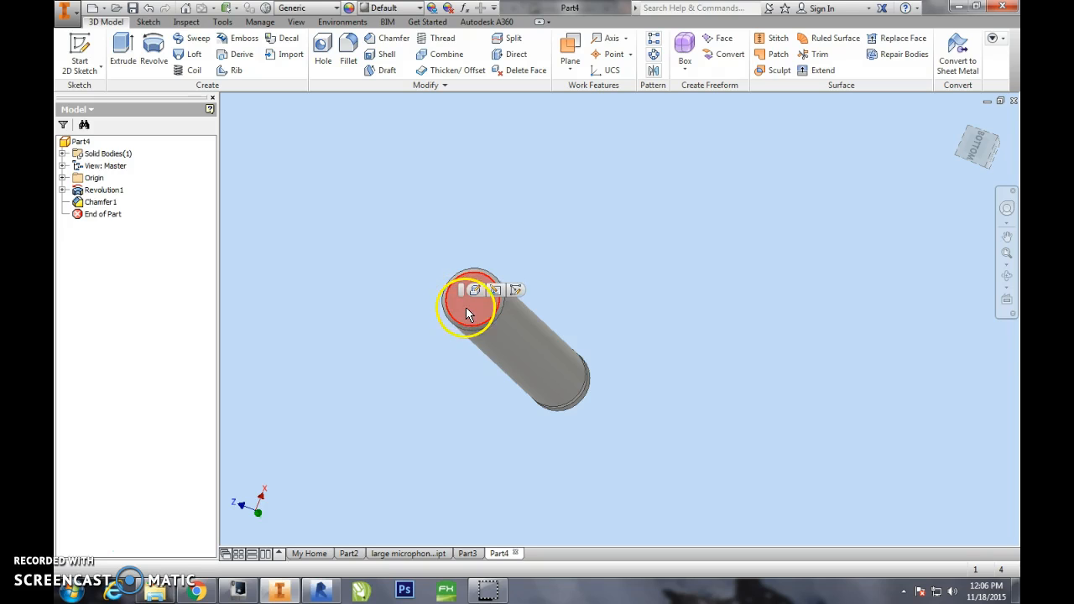
click(475, 346)
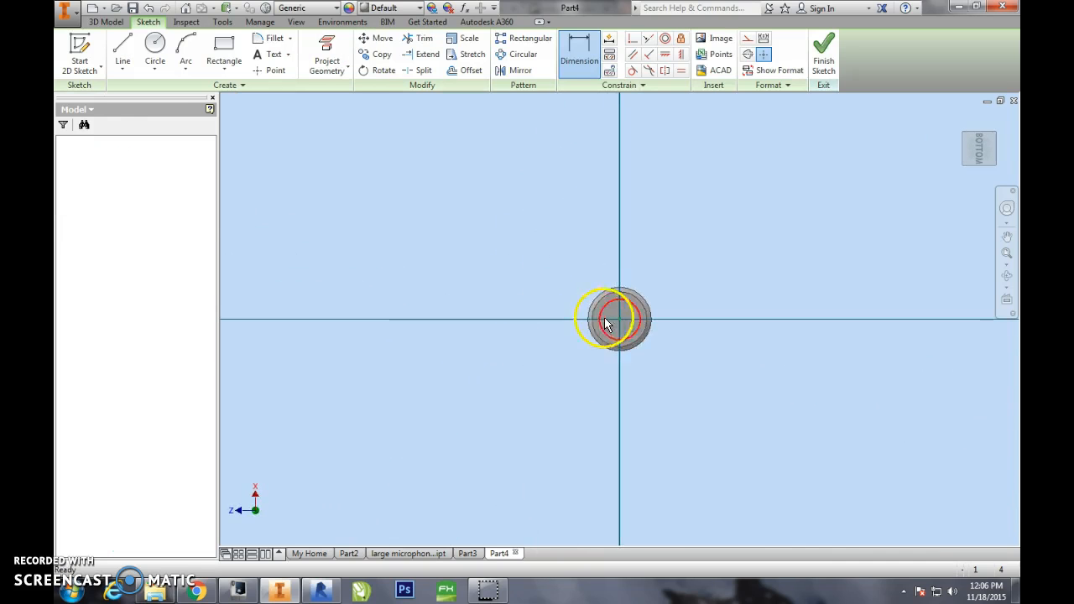
click(269, 71)
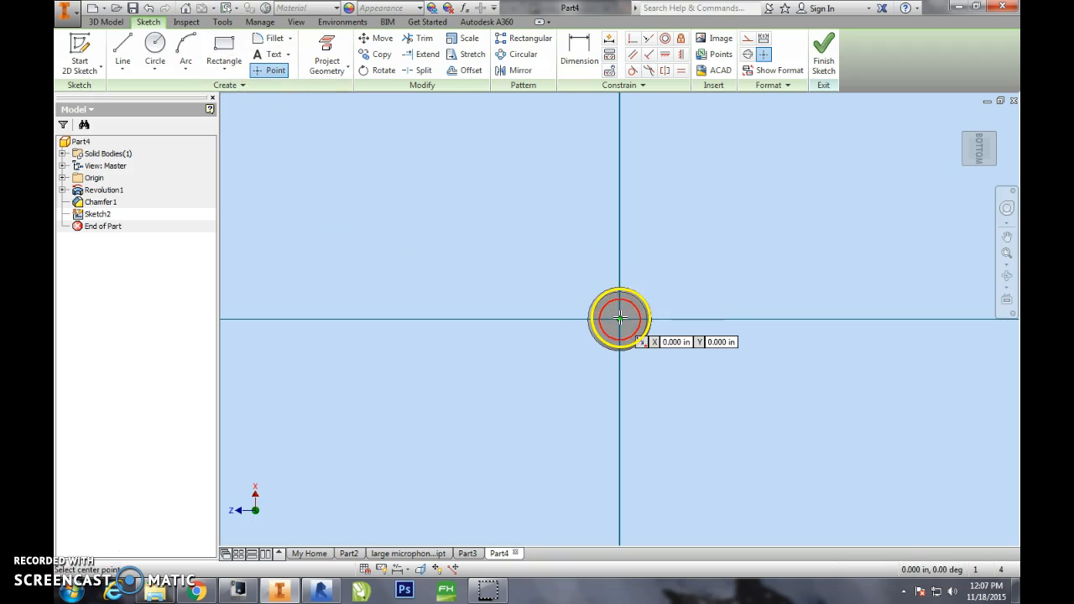
click(825, 52)
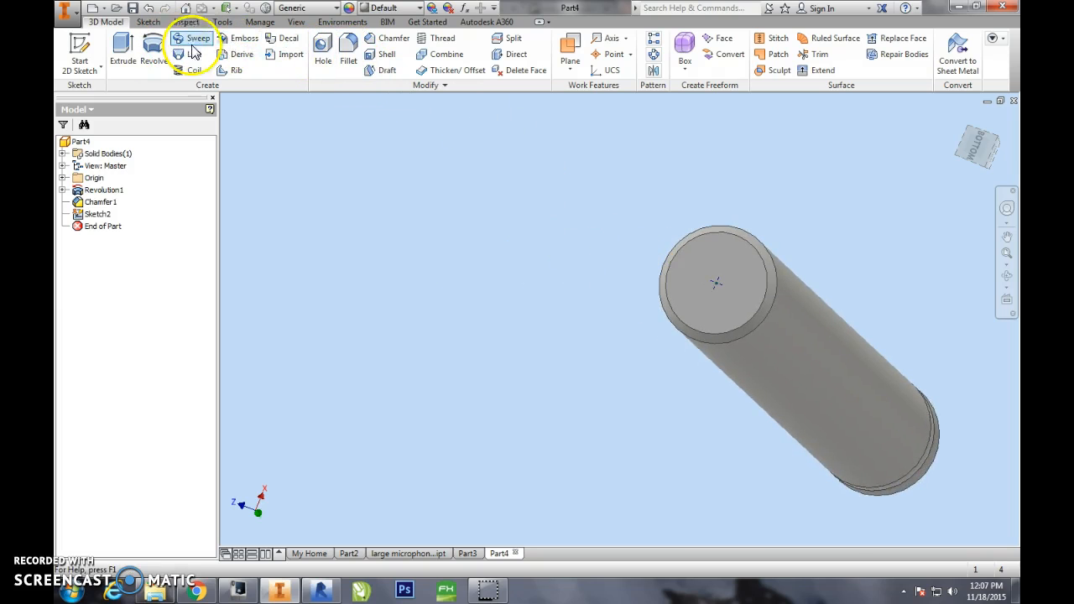
Create a tapped hole at the bottom face's centre point with ANSI Unified 0.25 size, 1/4-20 UNC thread and a distance termination of 1 in.
click(322, 52)
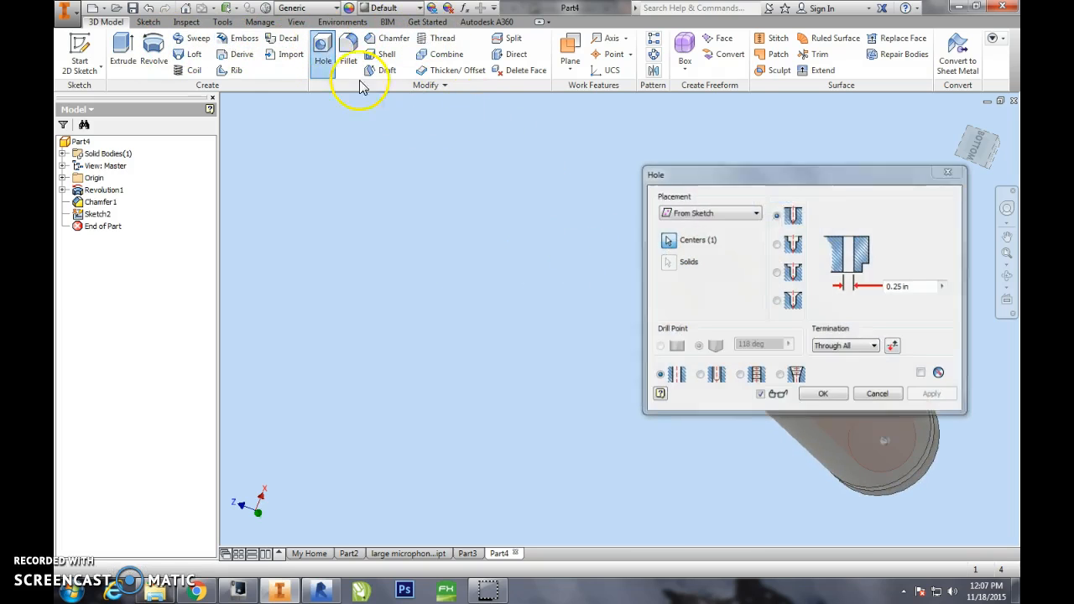
drag(818, 178, 451, 145)
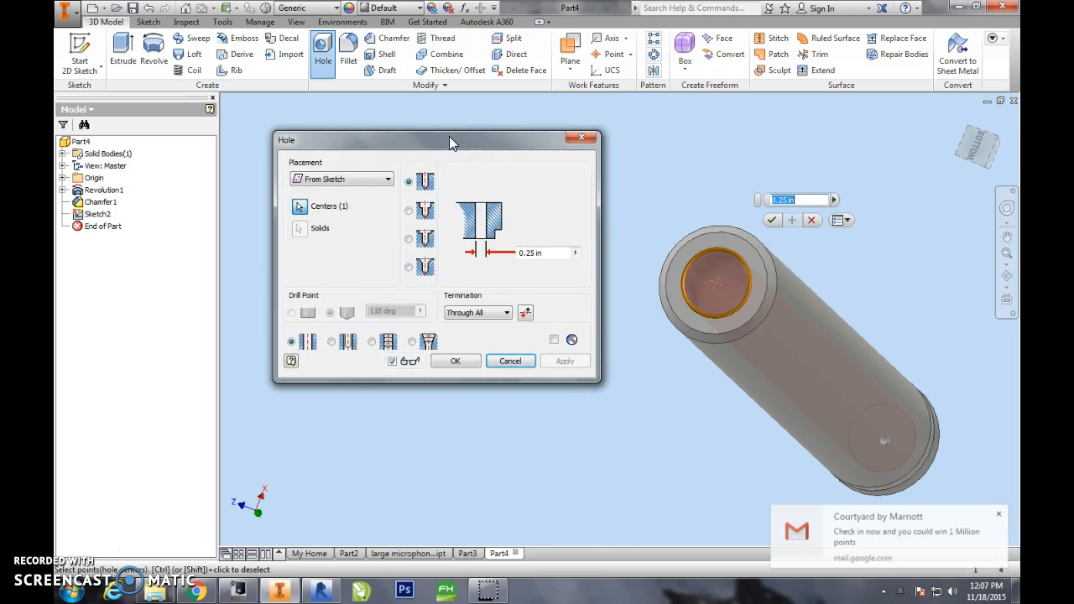
click(372, 343)
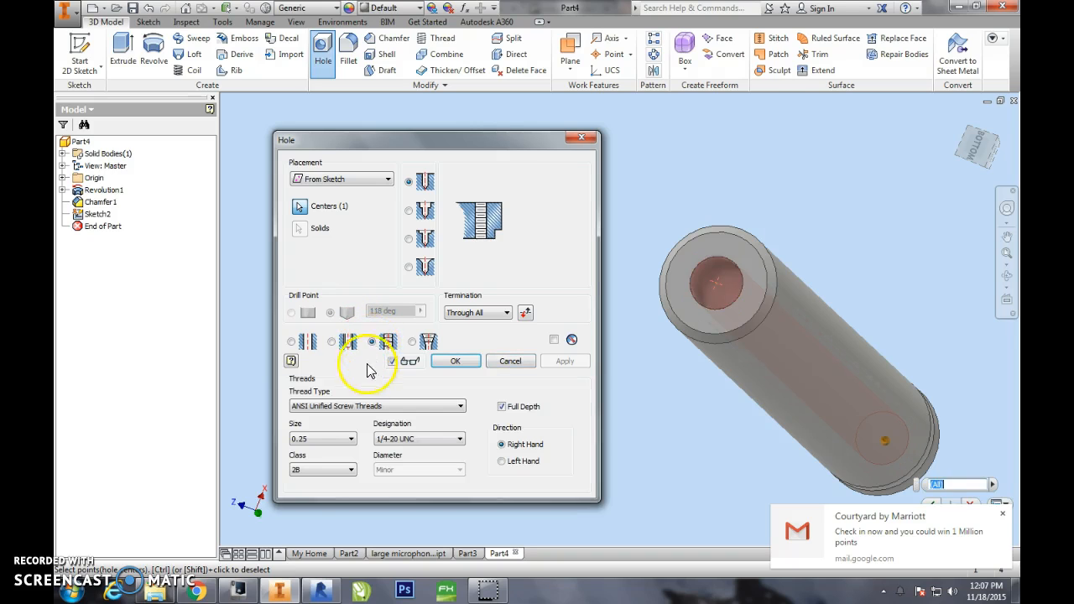
click(312, 439)
click(312, 439)
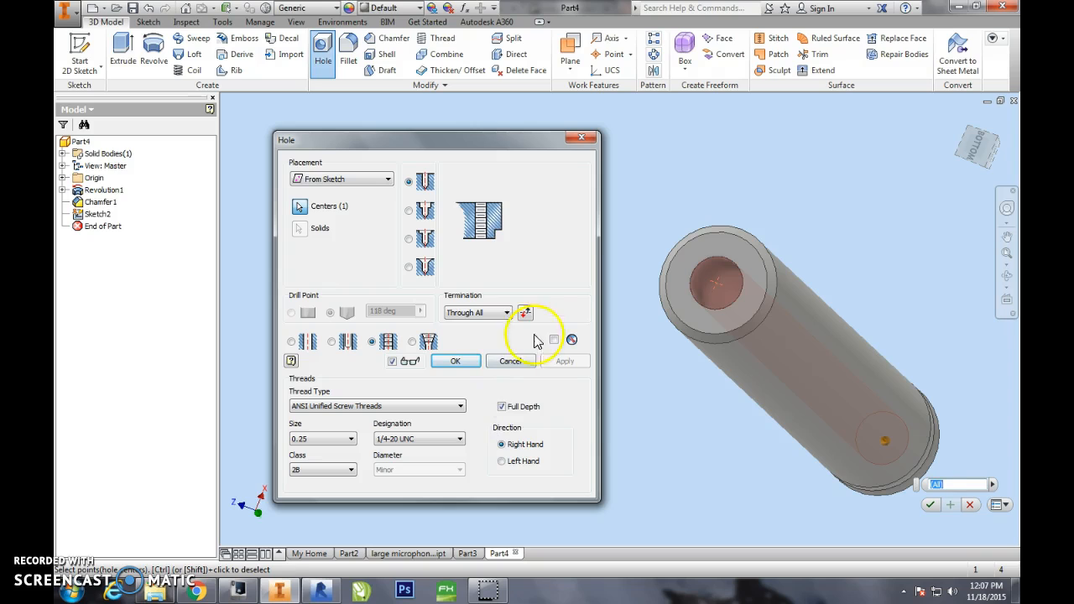
click(492, 312)
click(477, 327)
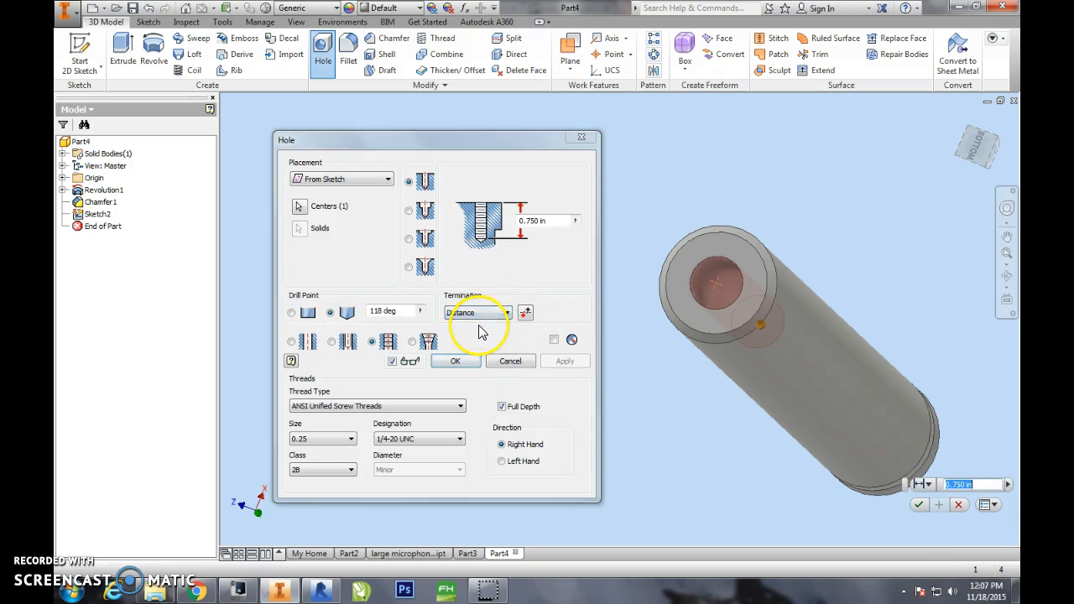
click(492, 230)
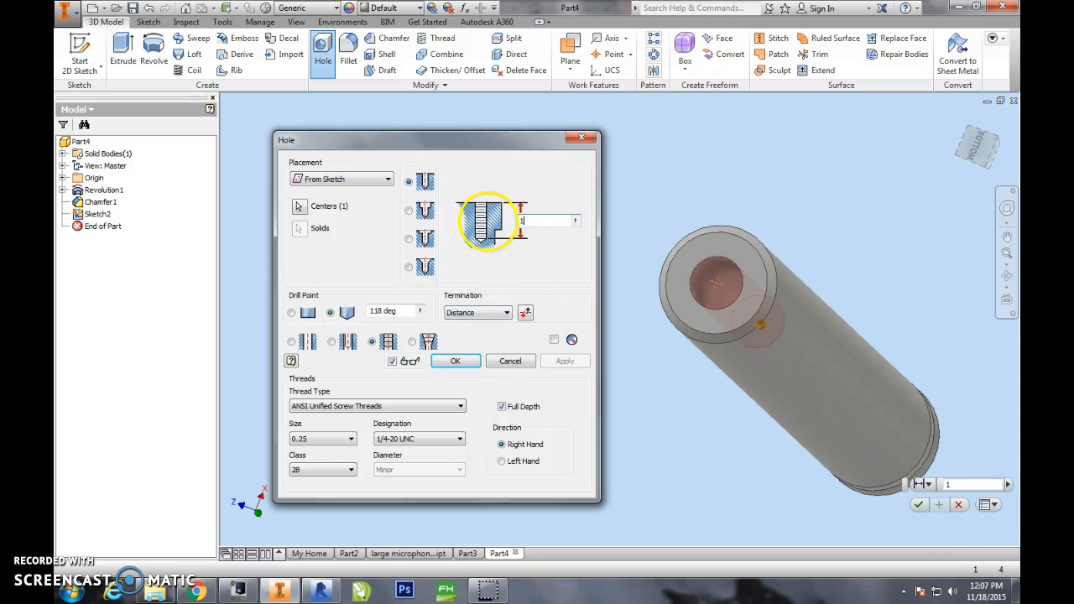
click(460, 362)
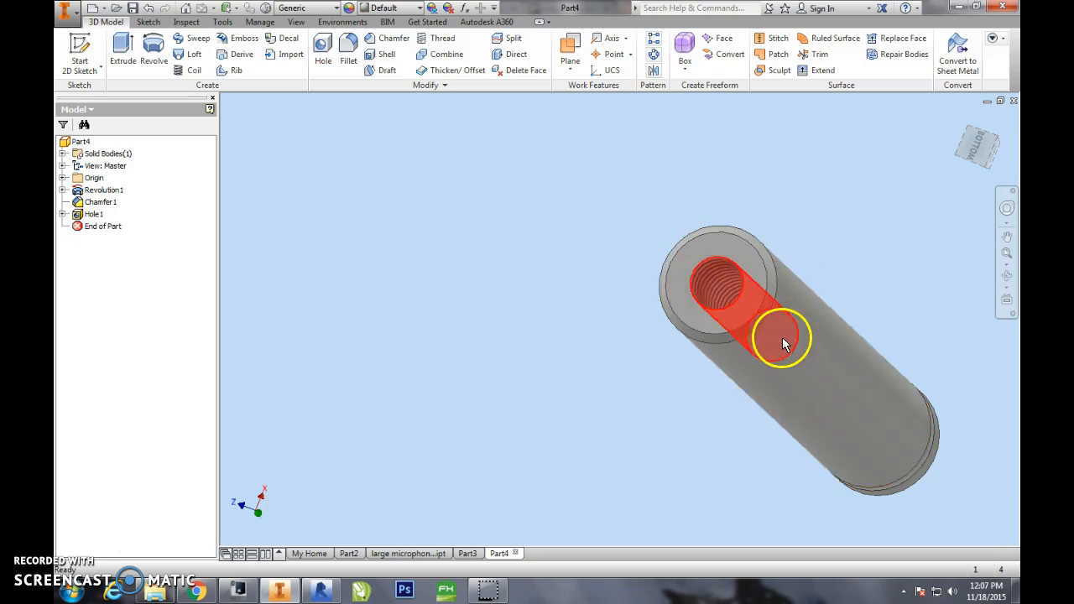